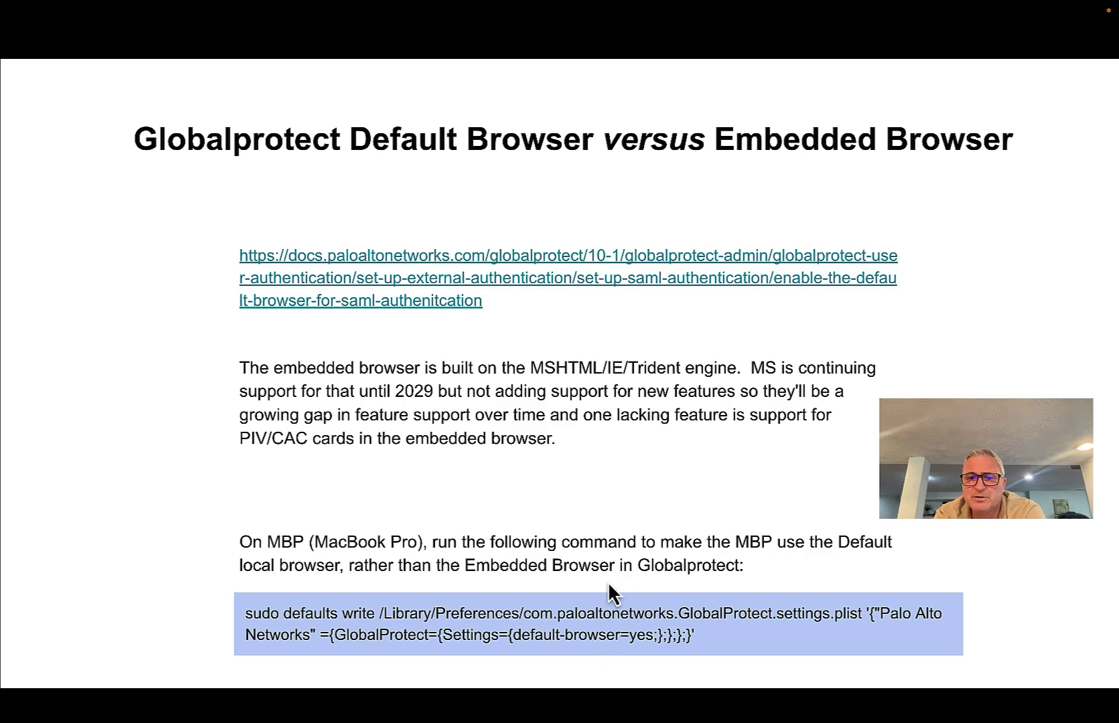
# Advance the deck from the Default Browser versus Embedded Browser slide to the Demo slide
pyautogui.press('Right')
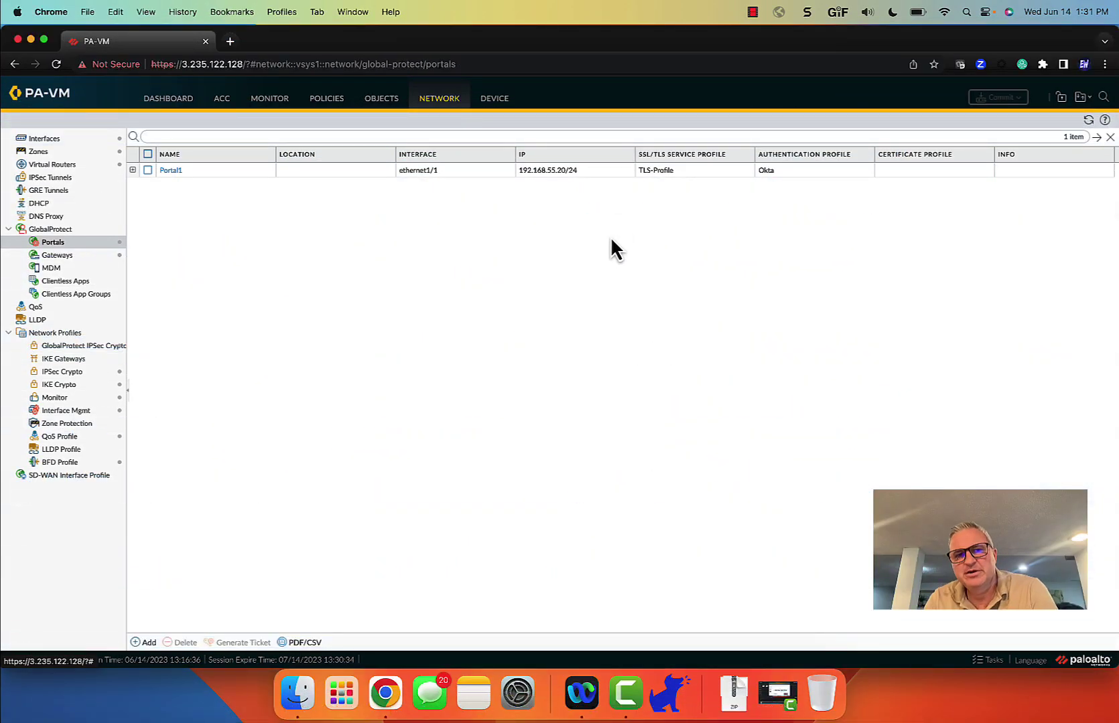
# Show Portal1's agent config App settings, where Use Default Browser for SAML Authentication is Yes
pyautogui.click(171, 170)
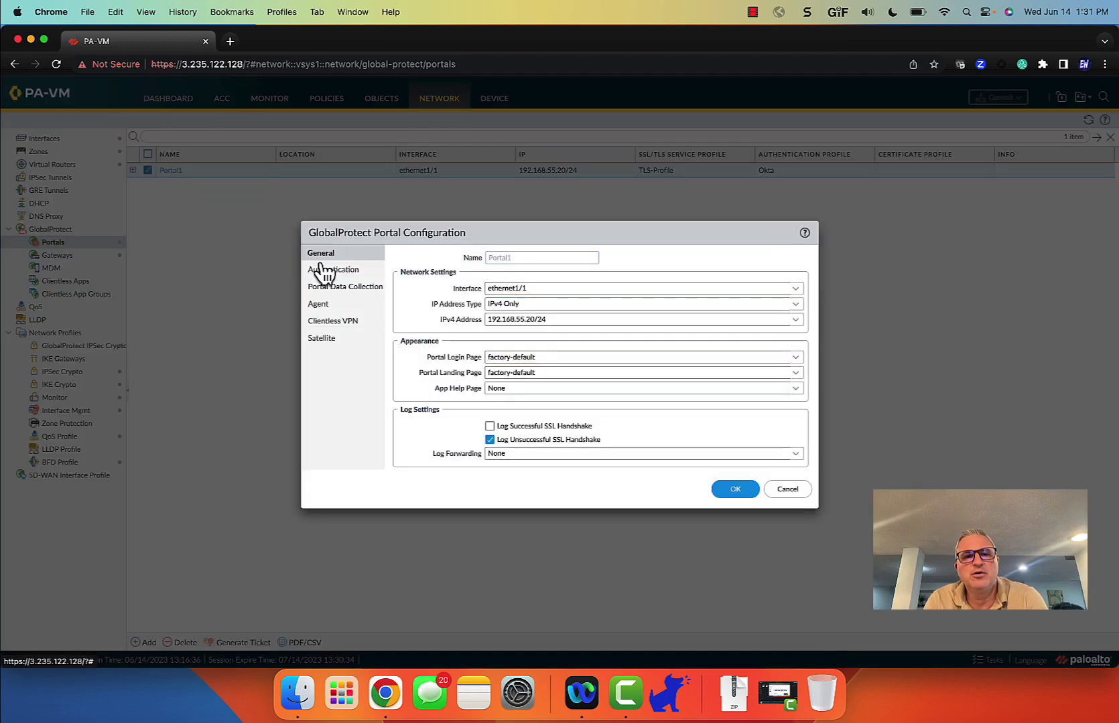
pyautogui.click(326, 307)
pyautogui.click(426, 299)
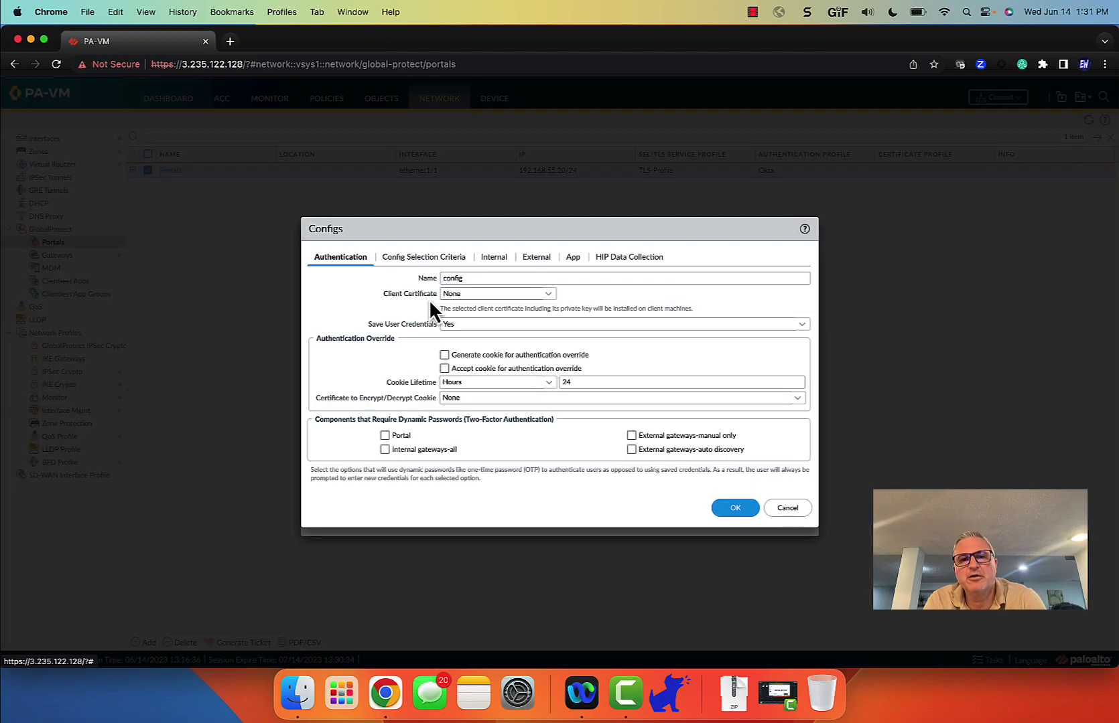
pyautogui.click(571, 257)
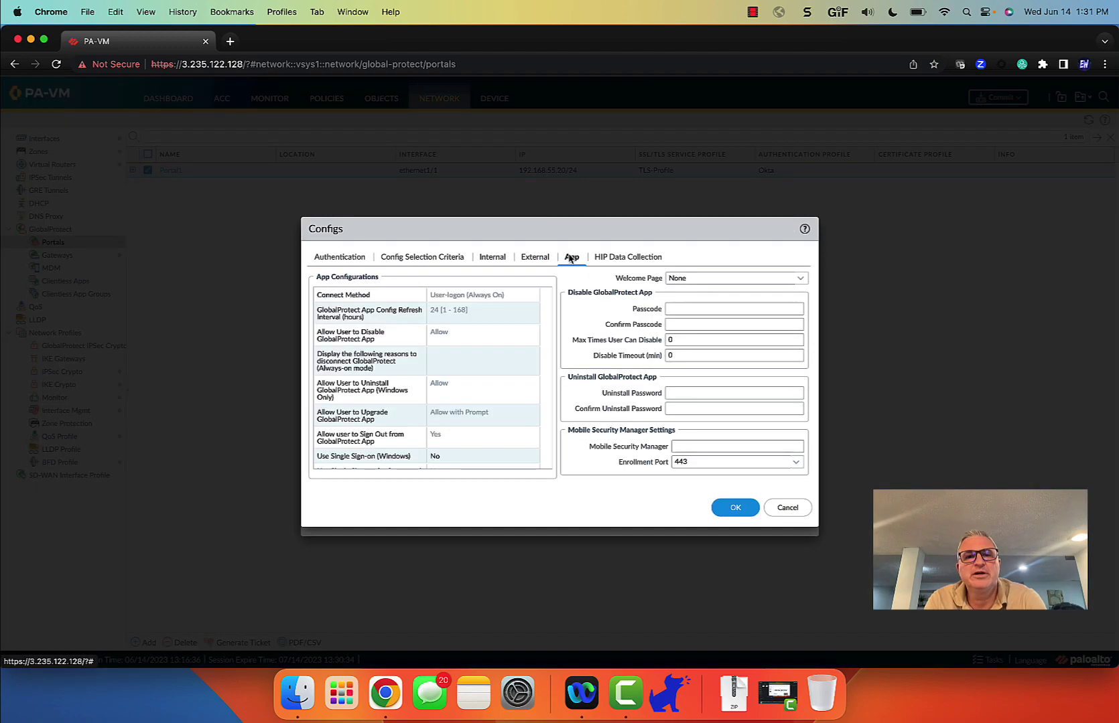
pyautogui.scroll(-3, 521, 392)
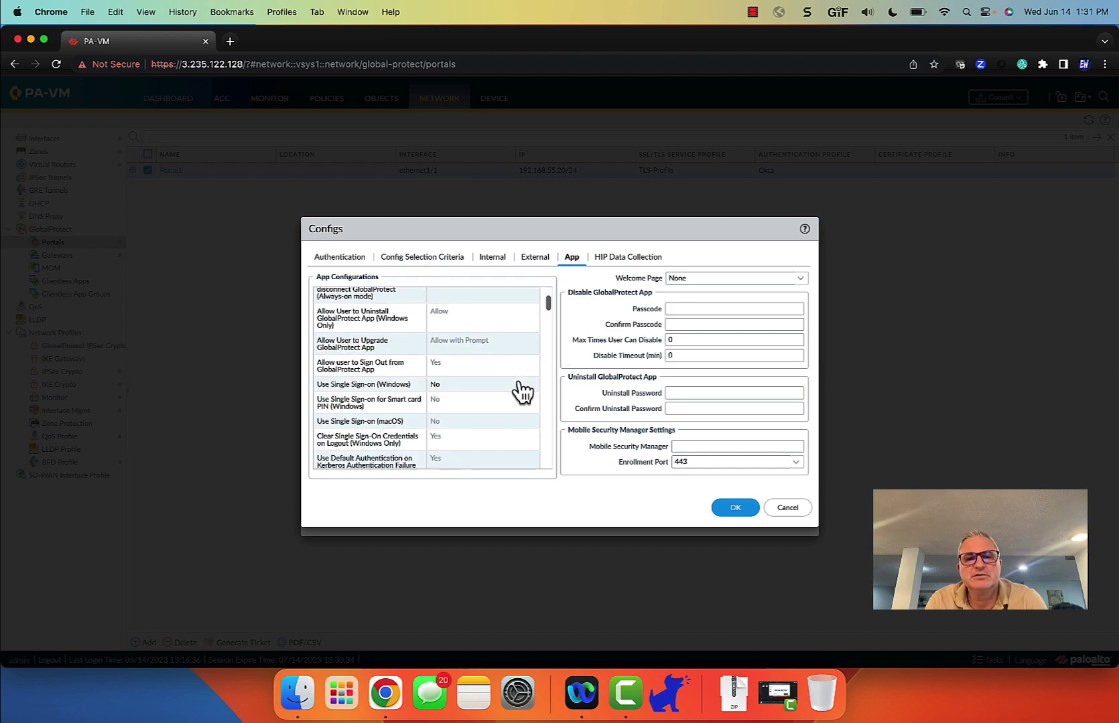
pyautogui.scroll(-2, 458, 413)
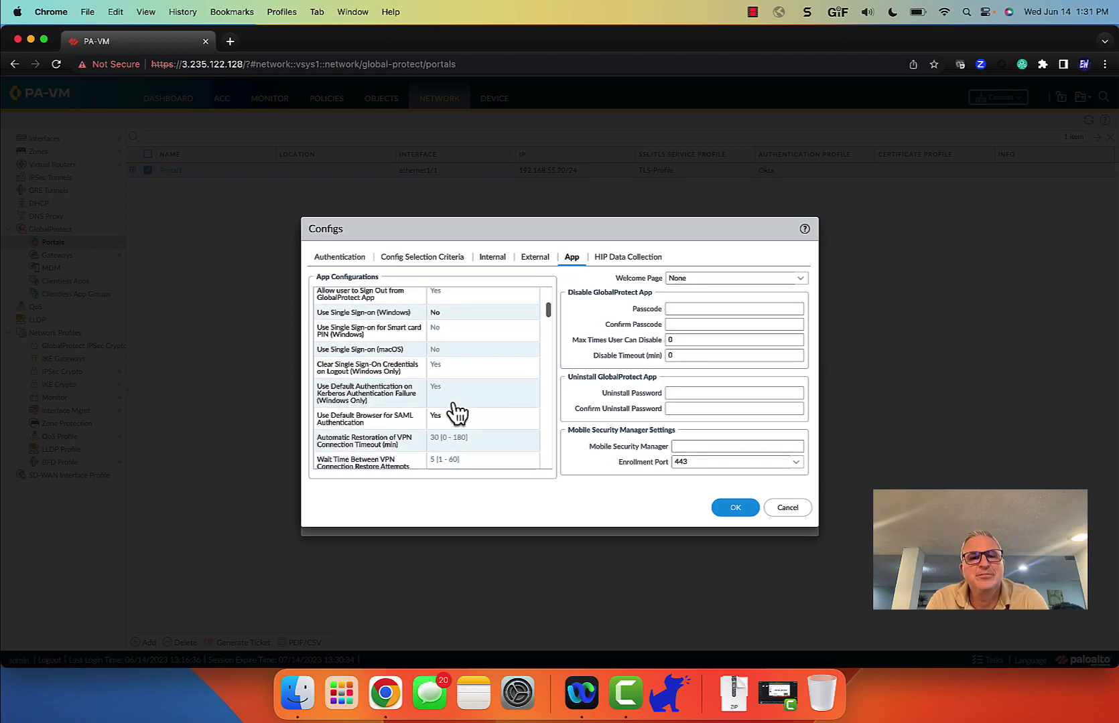
pyautogui.scroll(-2, 380, 415)
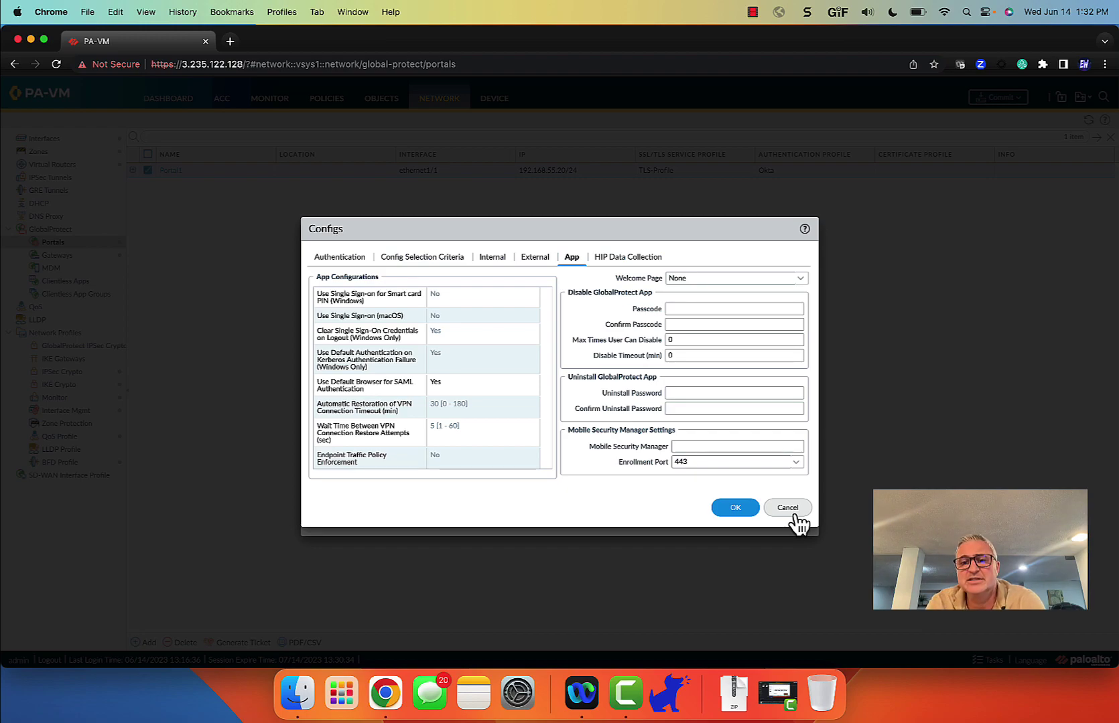
# Close both portal dialogs unsaved and start a GlobalProtect connection to panw.ibt-lab.ninja
pyautogui.click(791, 512)
pyautogui.click(780, 519)
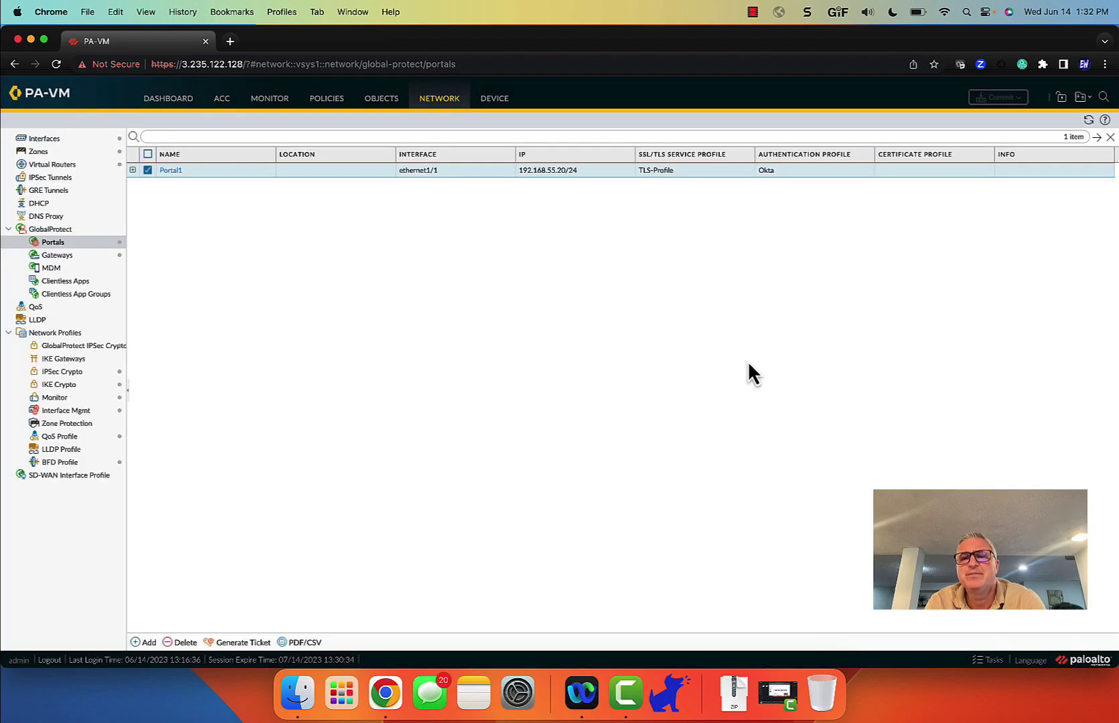
pyautogui.click(778, 15)
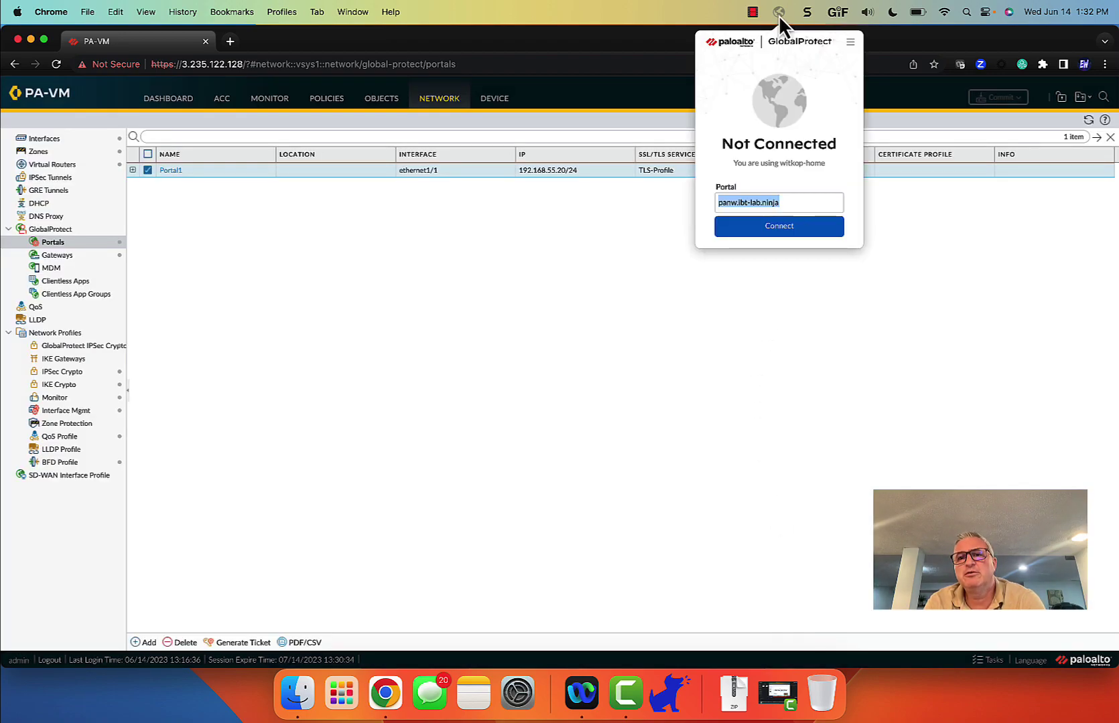
pyautogui.click(747, 231)
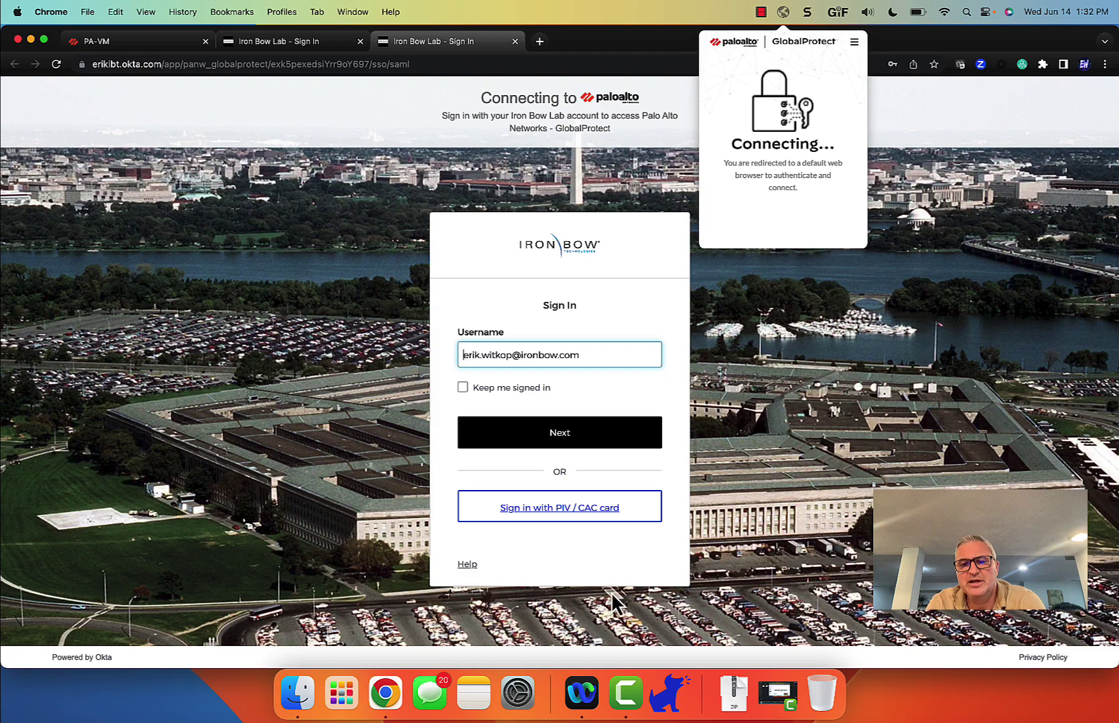
# Sign in to Okta with the PIV/CAC card using the dod.mil-issued certificate
pyautogui.click(631, 516)
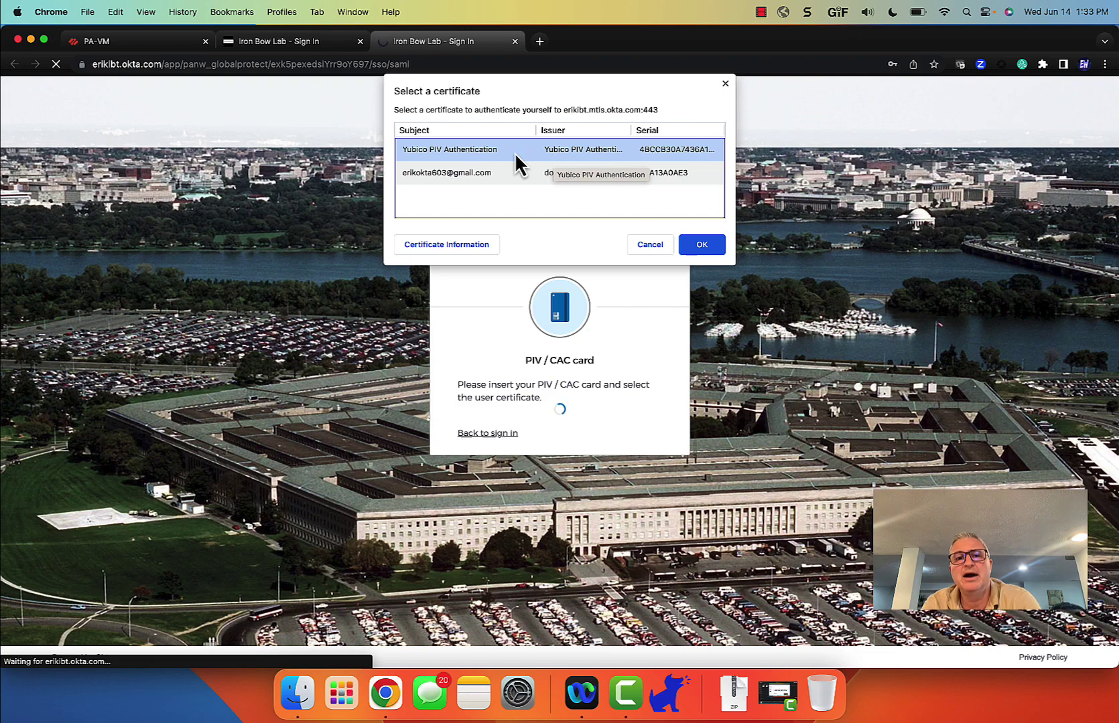
pyautogui.click(474, 176)
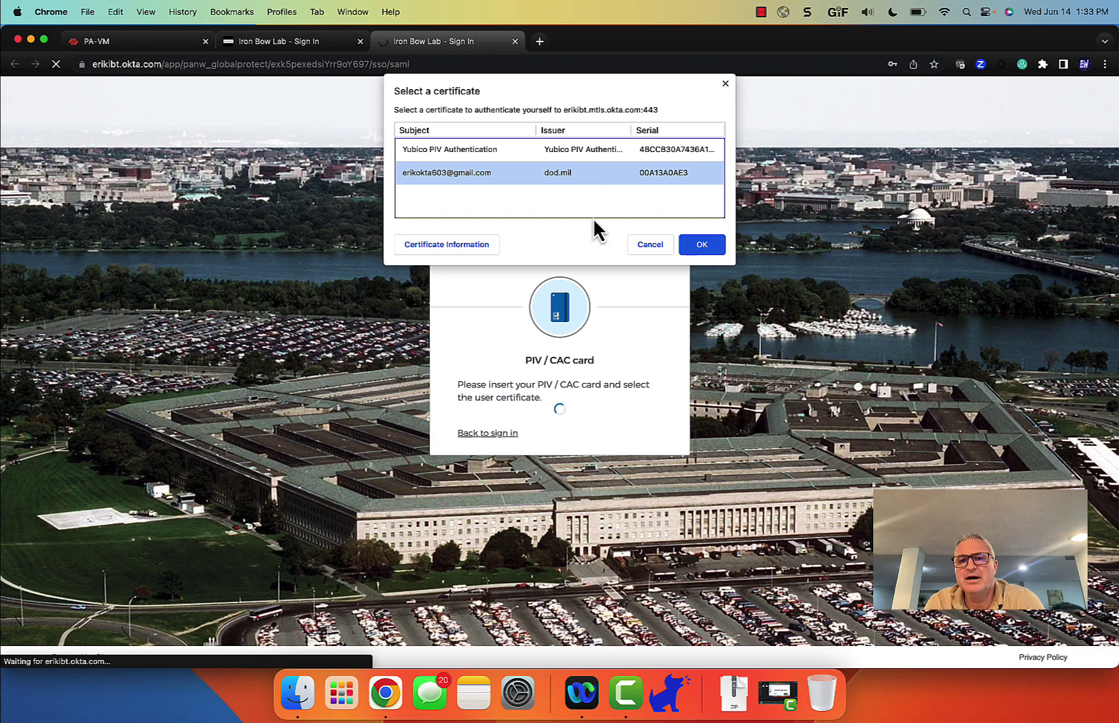
pyautogui.click(701, 245)
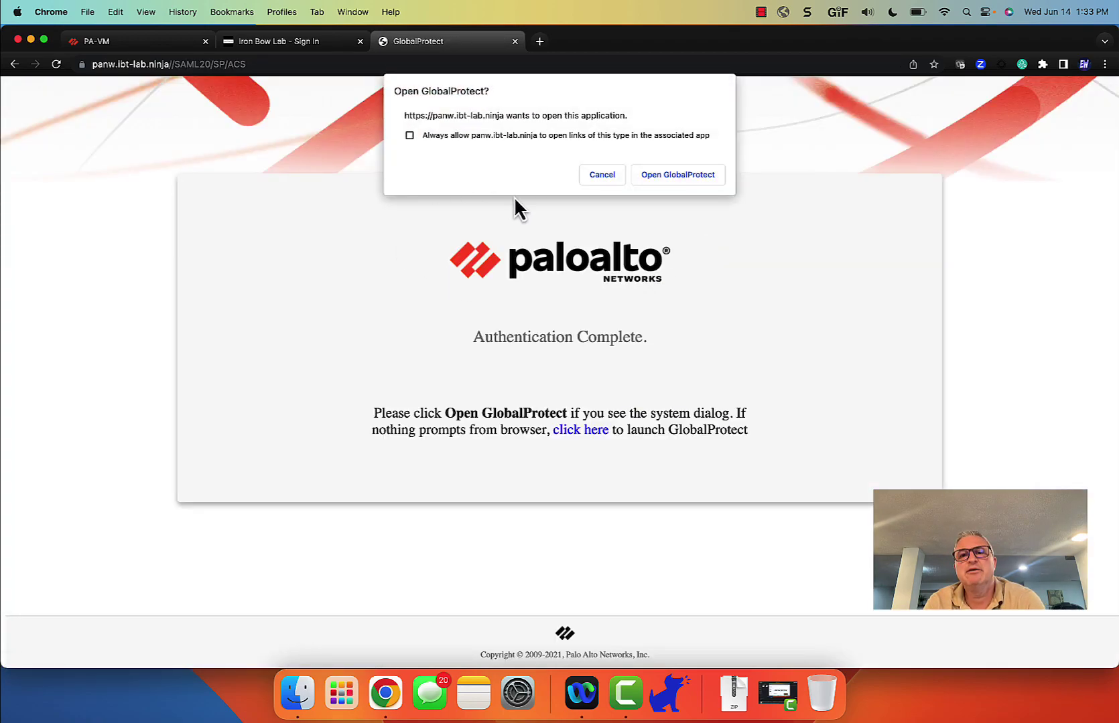
# Launch GlobalProtect from the browser prompt and confirm it shows Connected to external1
pyautogui.click(666, 176)
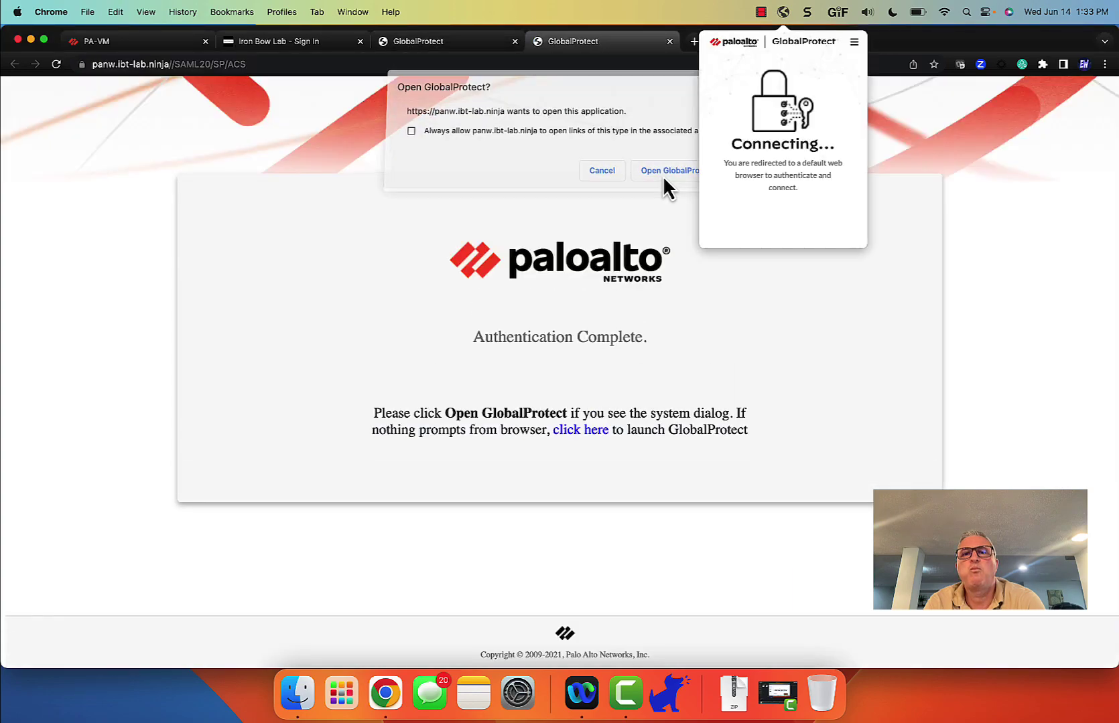
pyautogui.click(664, 176)
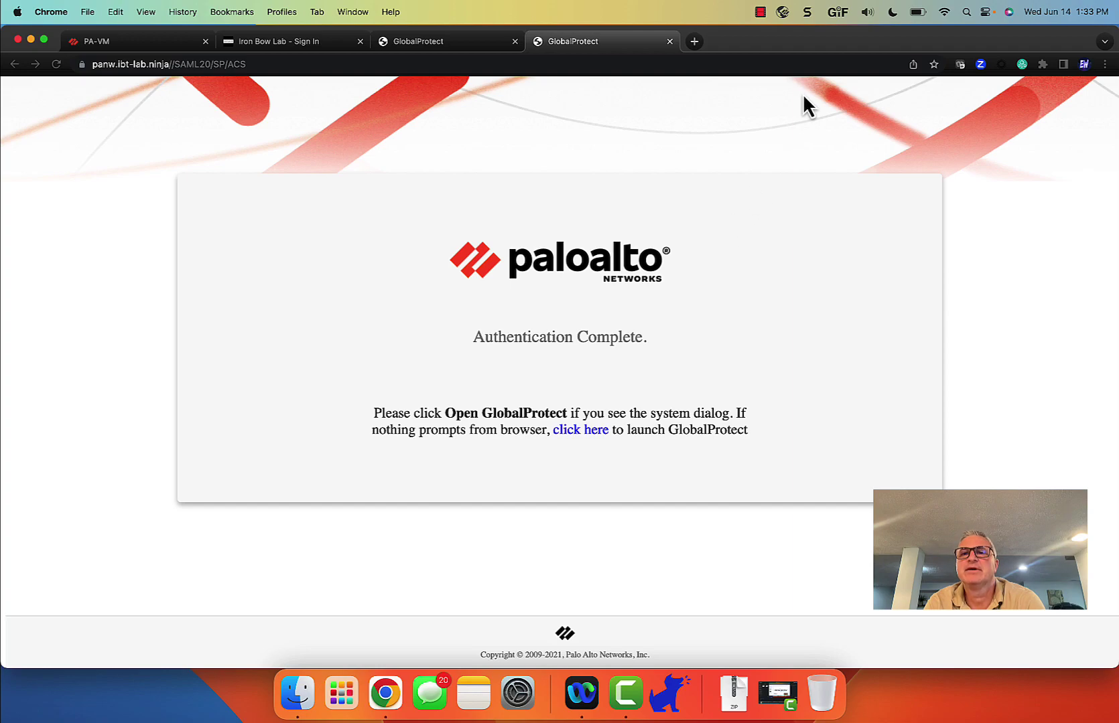
pyautogui.click(786, 12)
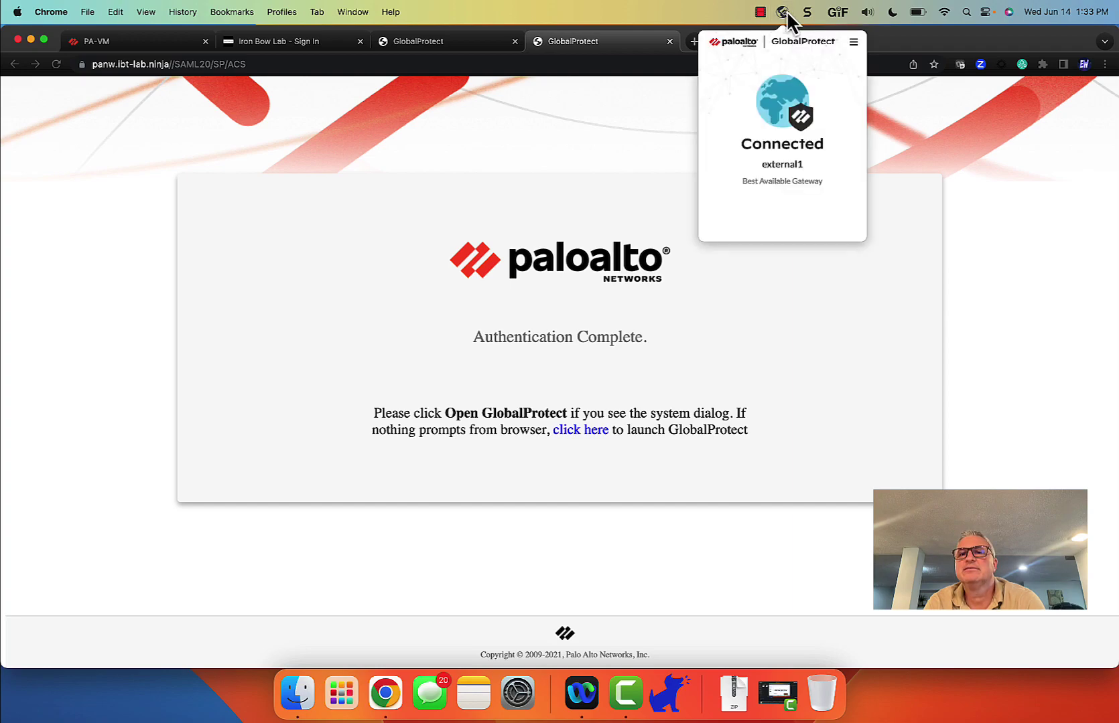
# Review GlobalProtect Settings pages and tunnel statistics for external1 (172.16.4.111), then return to the browser
pyautogui.click(854, 43)
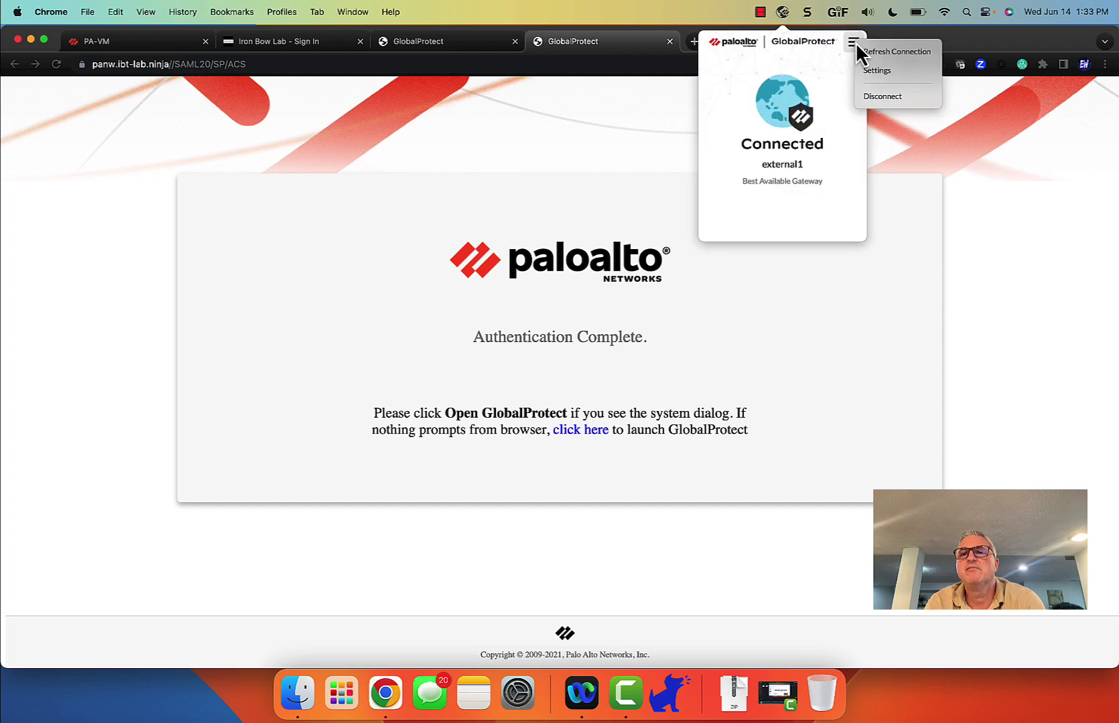
pyautogui.click(875, 73)
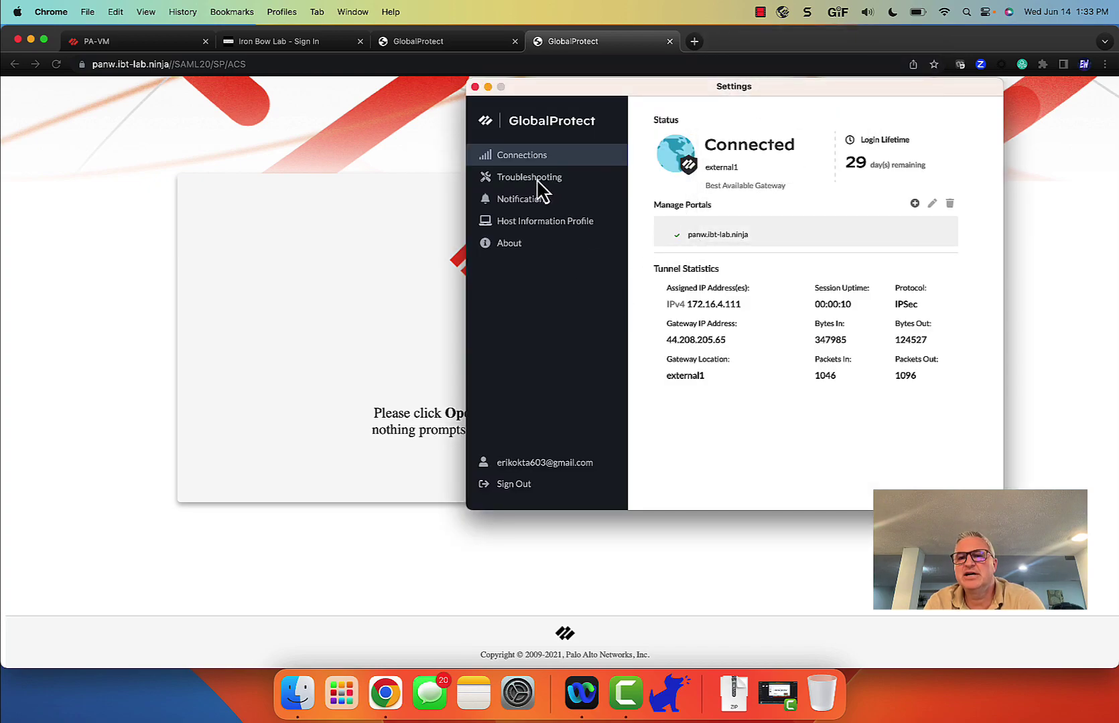
pyautogui.click(536, 182)
pyautogui.click(535, 201)
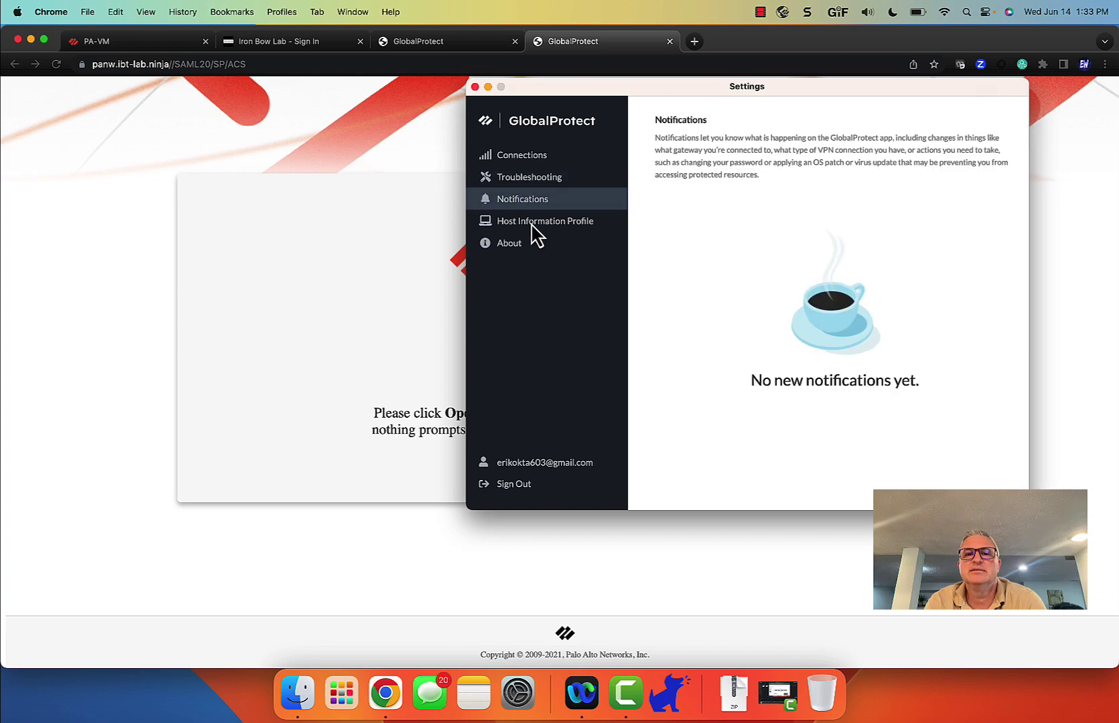
pyautogui.click(536, 231)
pyautogui.click(517, 245)
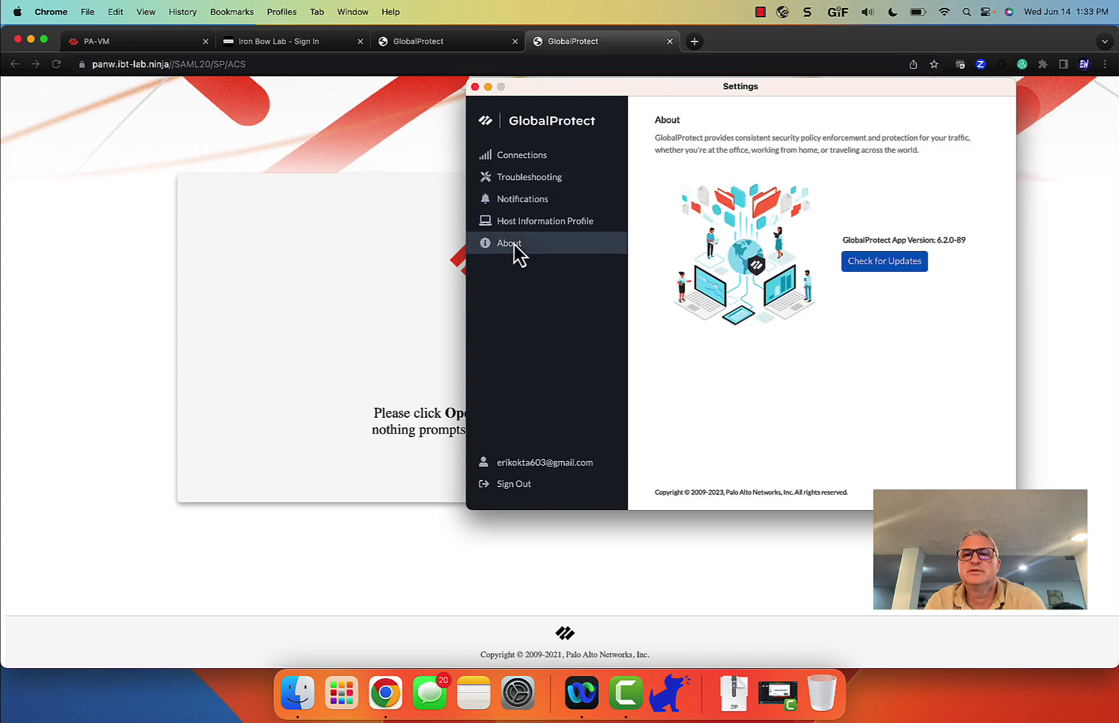
pyautogui.click(542, 159)
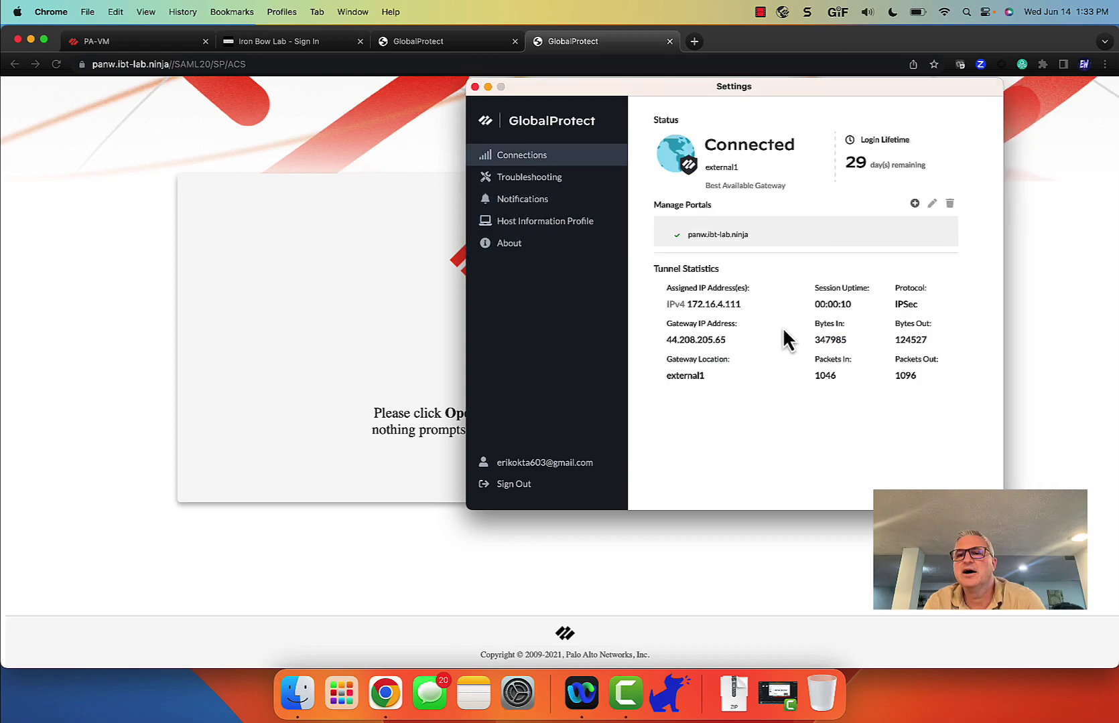
pyautogui.click(465, 646)
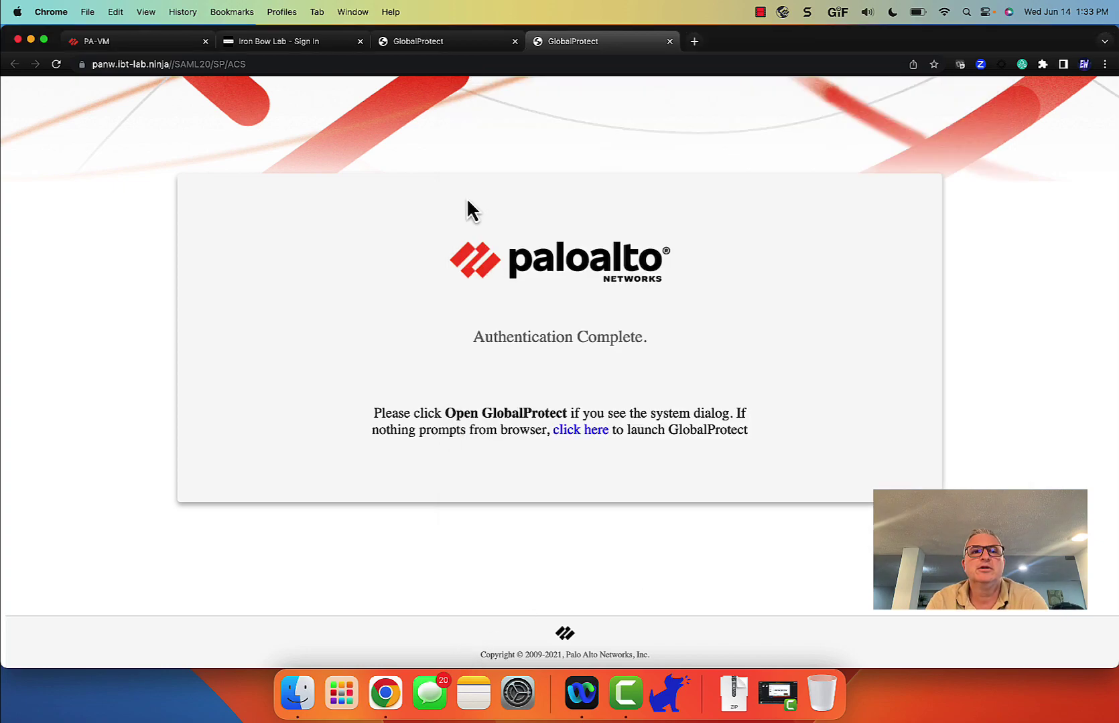
# View the firewall's GlobalProtect logs of SAML portal-auth, gateway-auth and tunnel-setup events
pyautogui.click(118, 44)
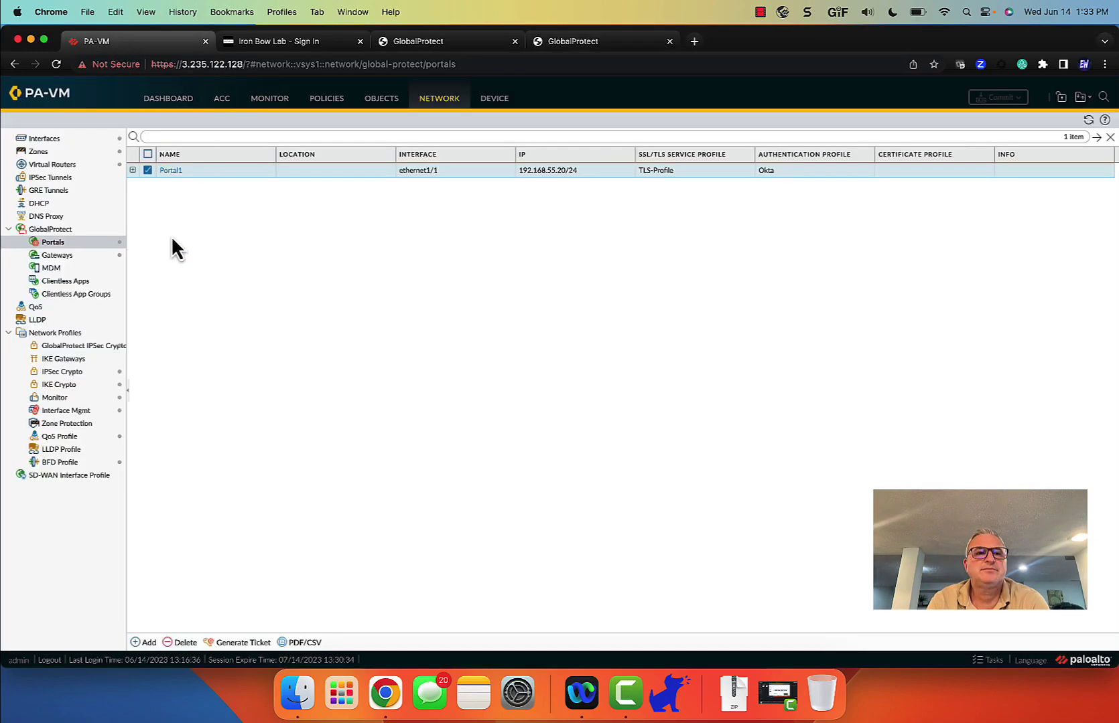
pyautogui.click(278, 100)
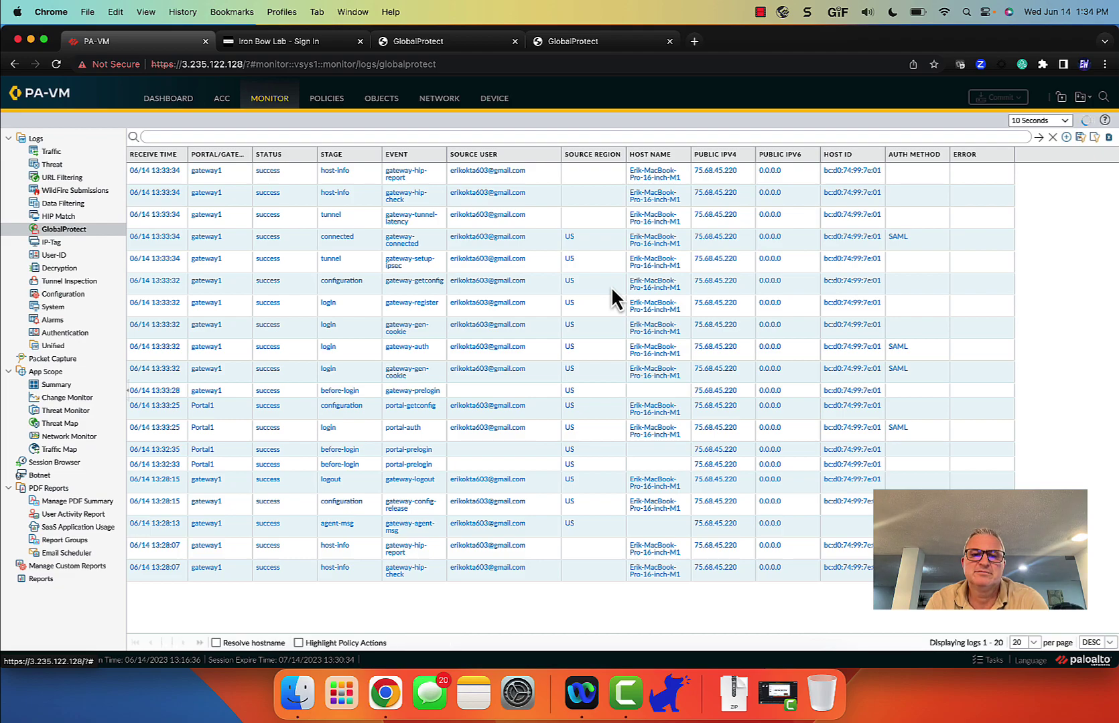
# Review Portal1's Okta authentication and DOD_FAKE trusted root CA, then cancel without changes
pyautogui.click(439, 99)
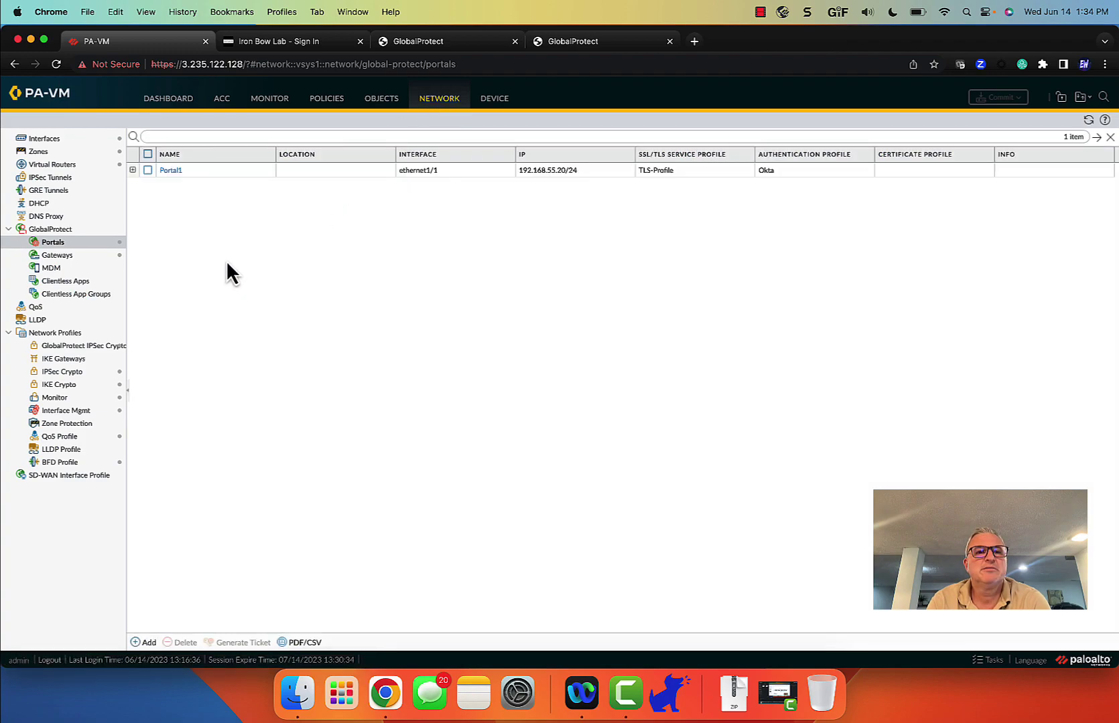
pyautogui.click(169, 170)
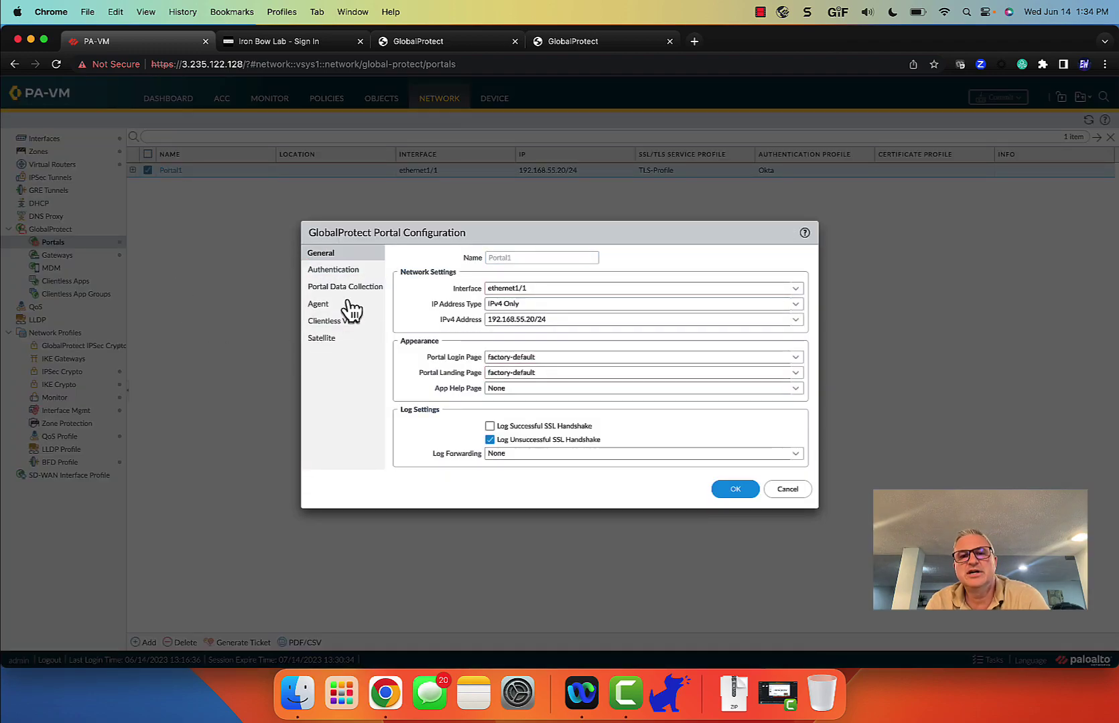
pyautogui.click(341, 272)
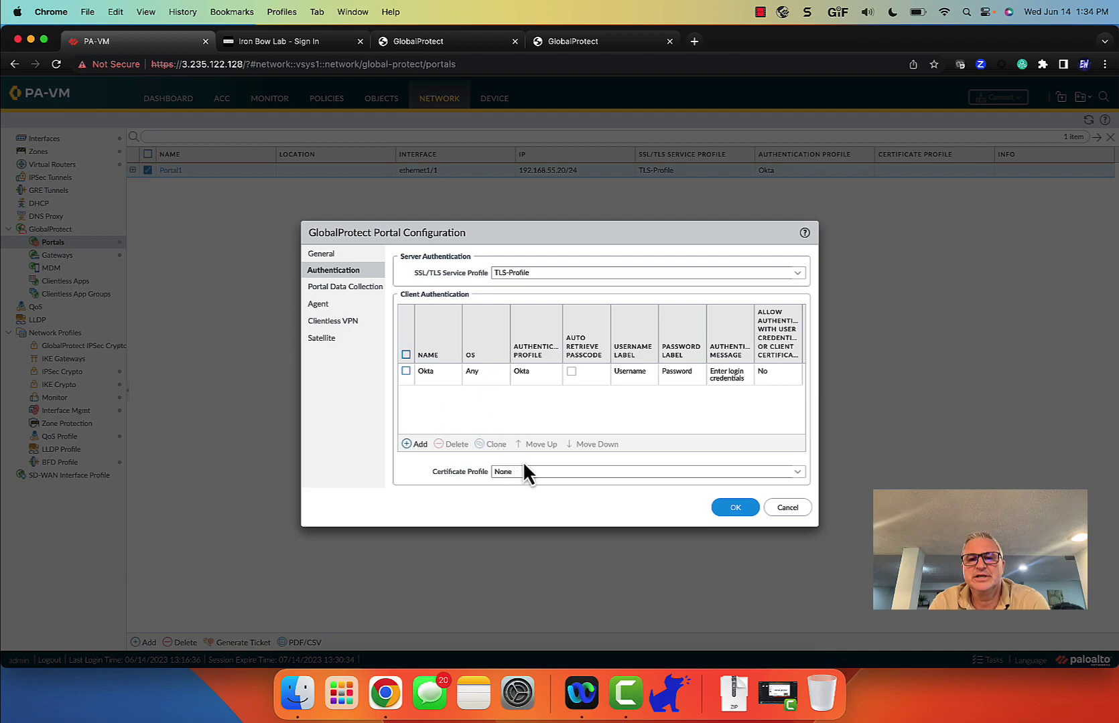
pyautogui.click(339, 306)
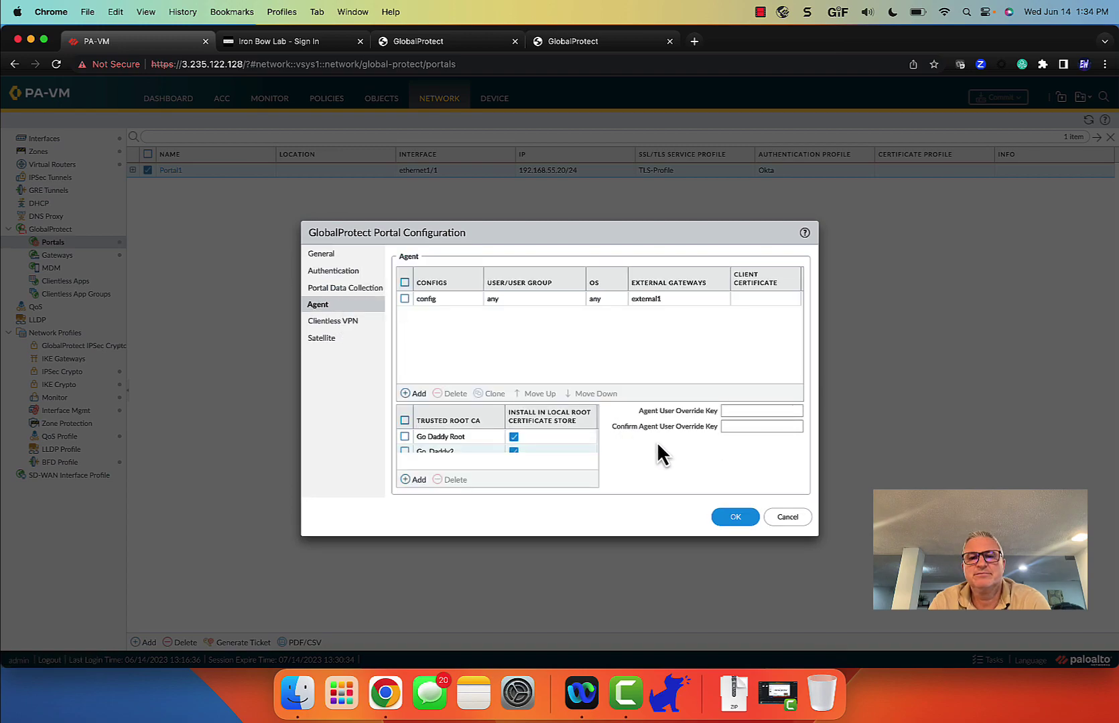
pyautogui.scroll(-1, 550, 455)
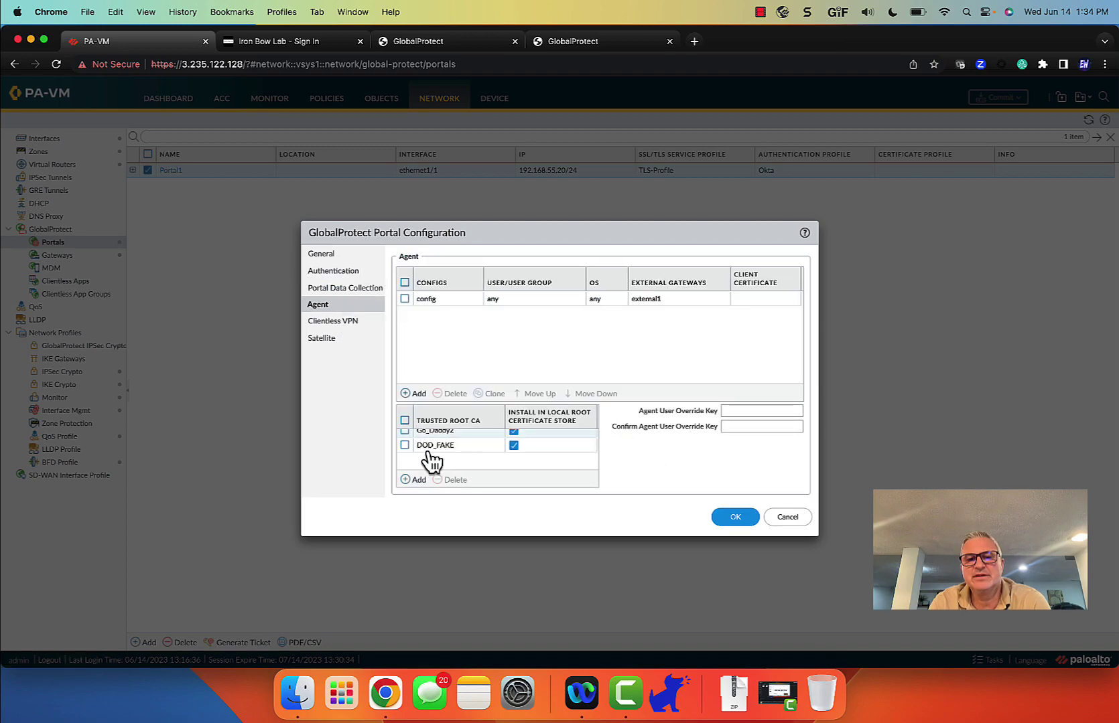
pyautogui.click(788, 519)
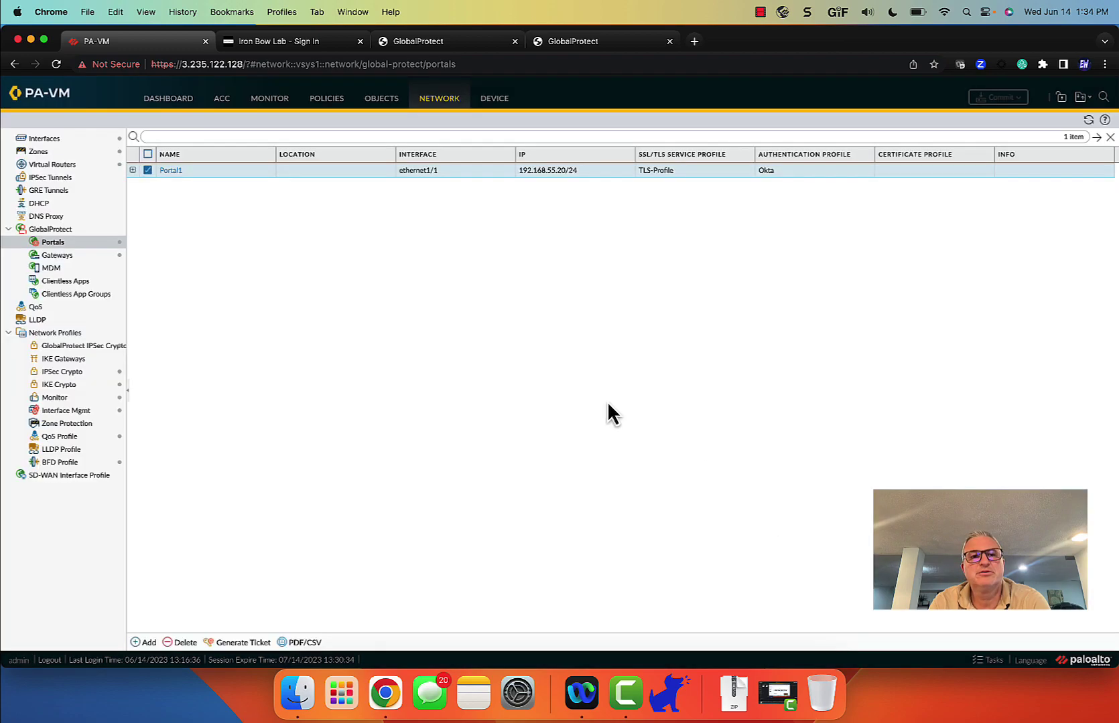
# Open gateway1 and review its Authentication and Agent tunnel settings
pyautogui.click(70, 258)
pyautogui.click(173, 170)
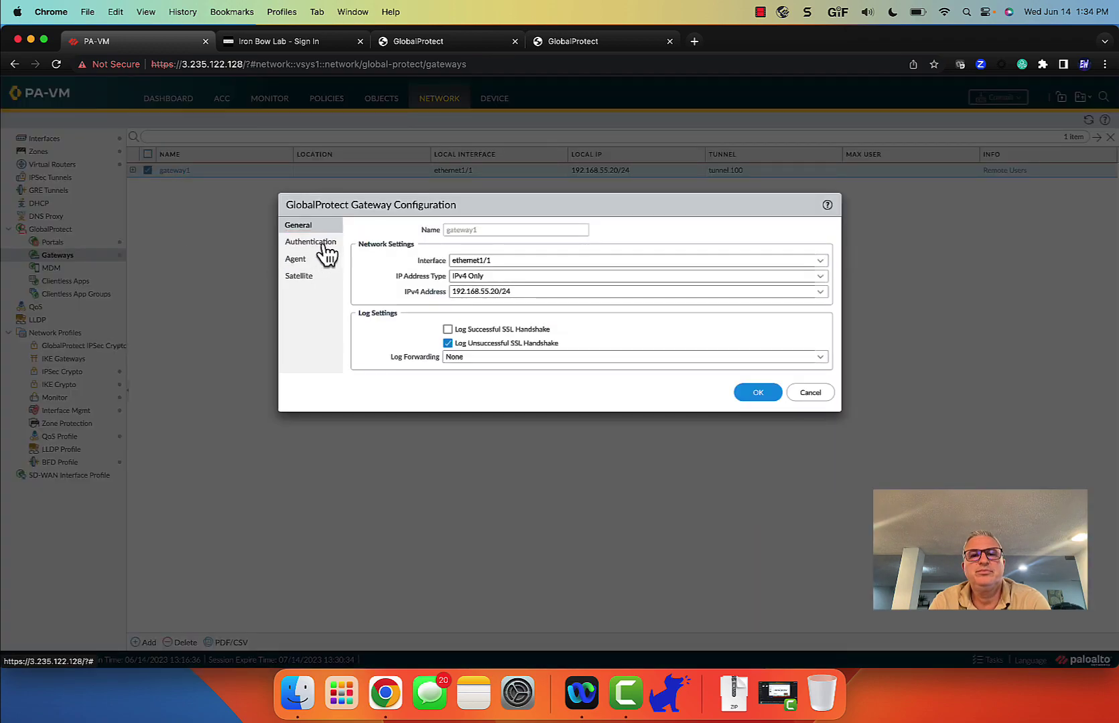
pyautogui.click(324, 245)
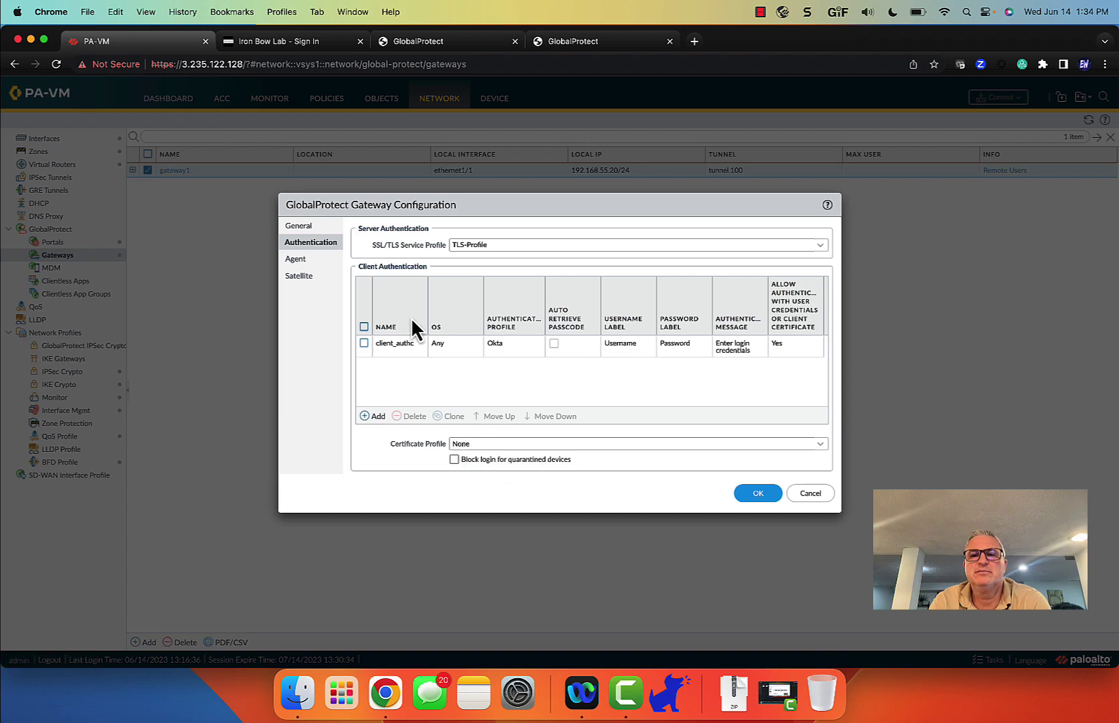
pyautogui.click(307, 262)
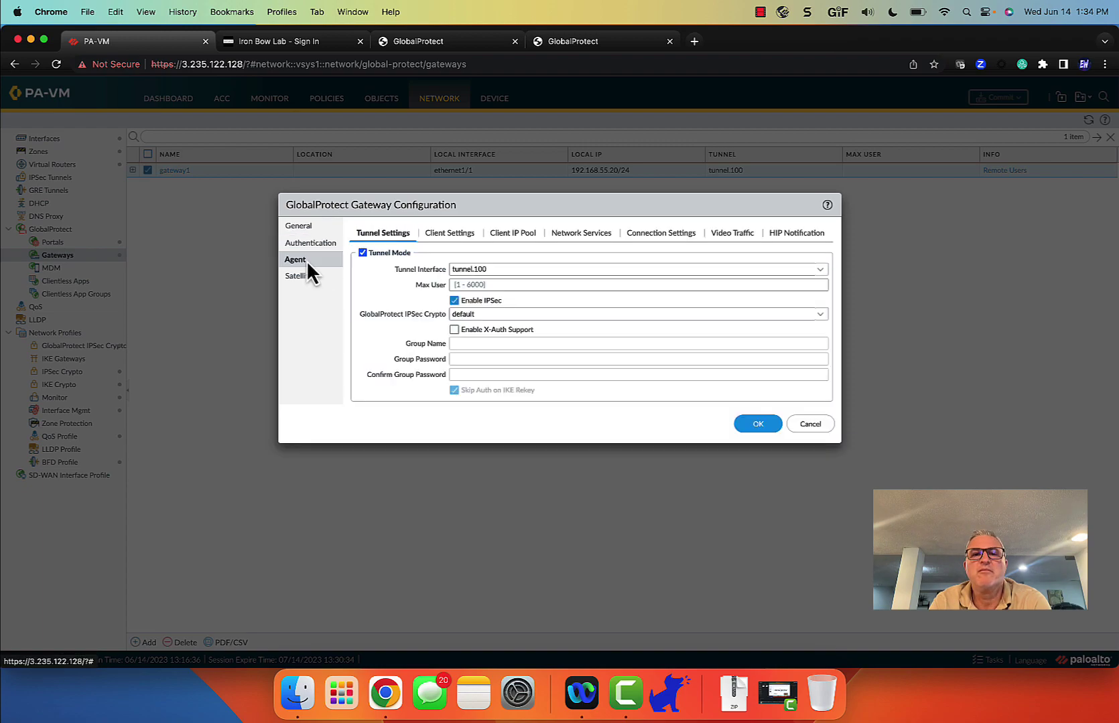
# Check gateway1's client, IP pool, network services, connection, video traffic and satellite settings, then cancel unchanged
pyautogui.click(448, 234)
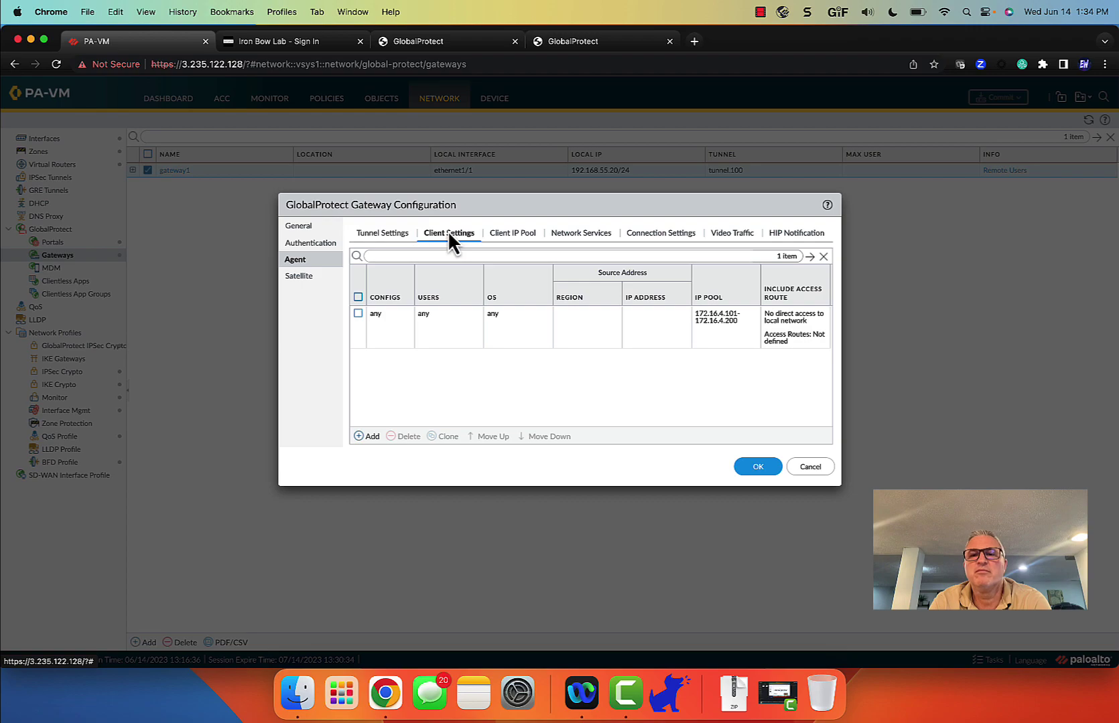
pyautogui.click(518, 235)
pyautogui.click(580, 239)
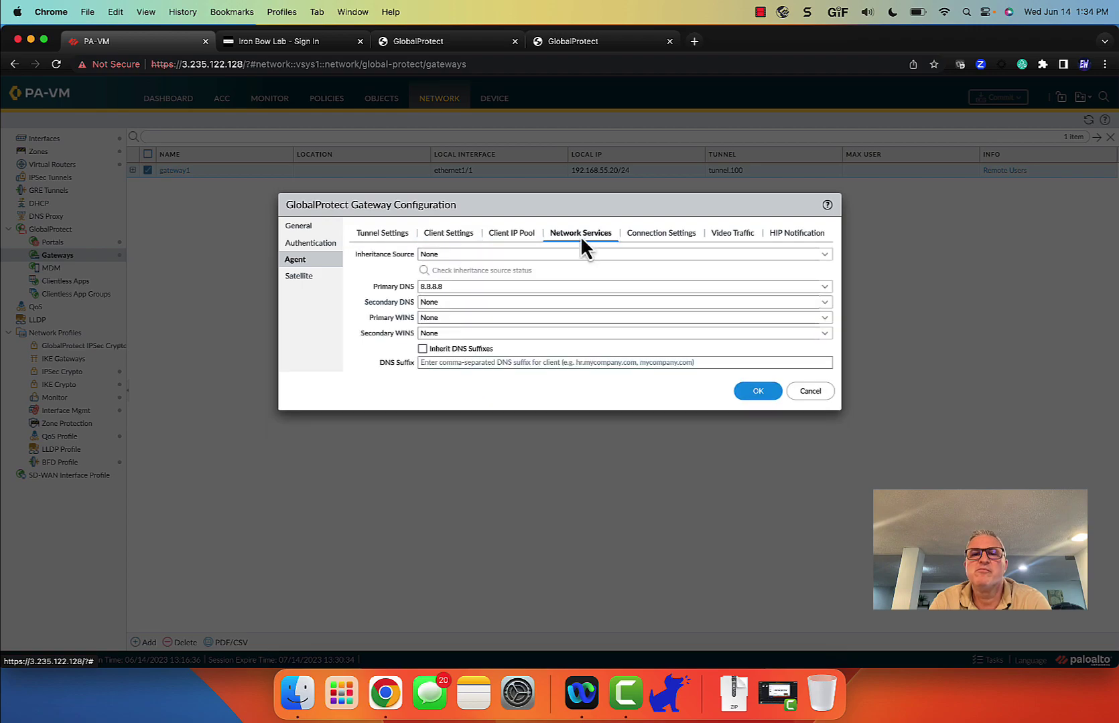
pyautogui.click(656, 231)
pyautogui.click(727, 238)
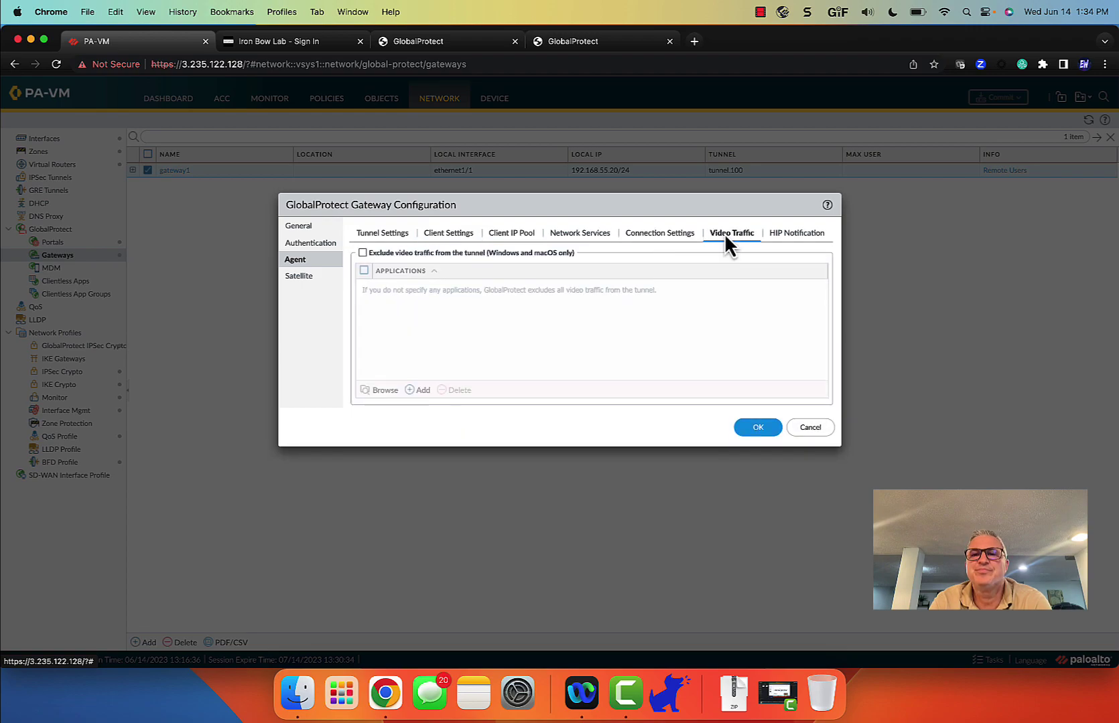
pyautogui.click(300, 277)
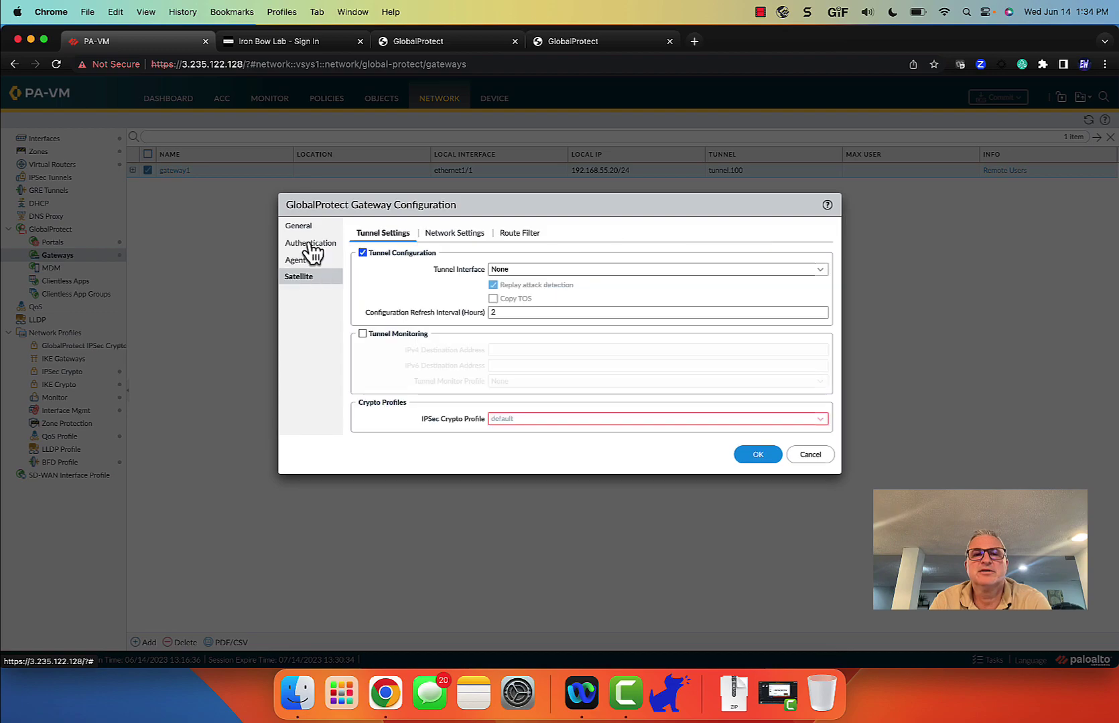
pyautogui.click(300, 228)
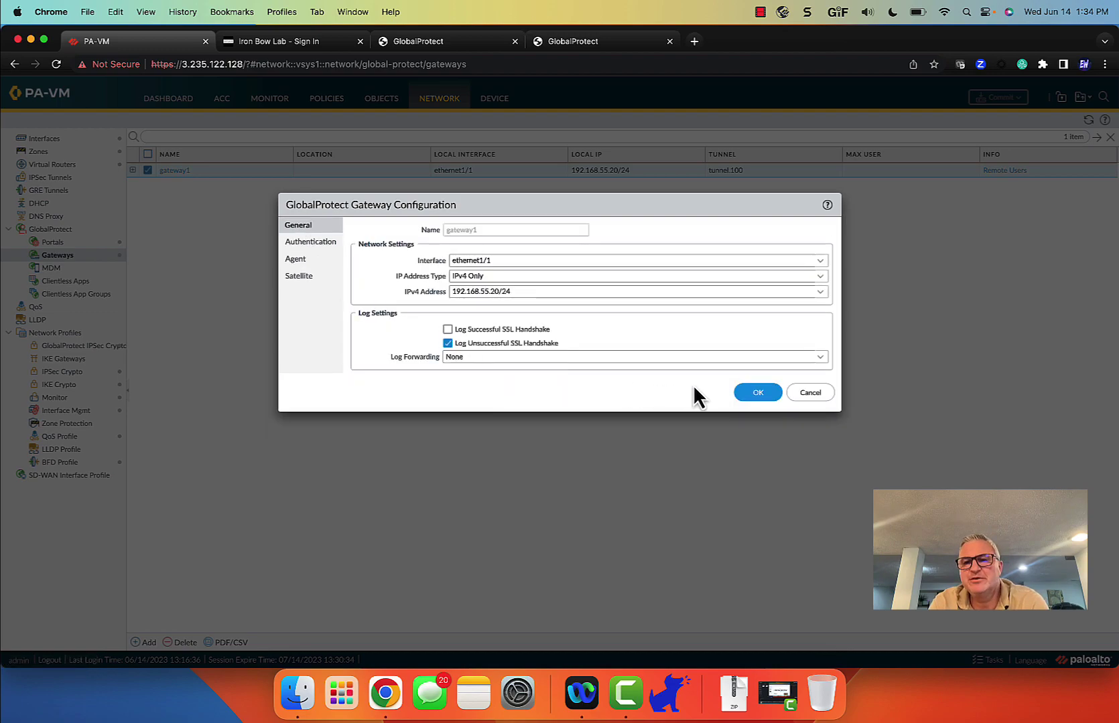
pyautogui.click(813, 395)
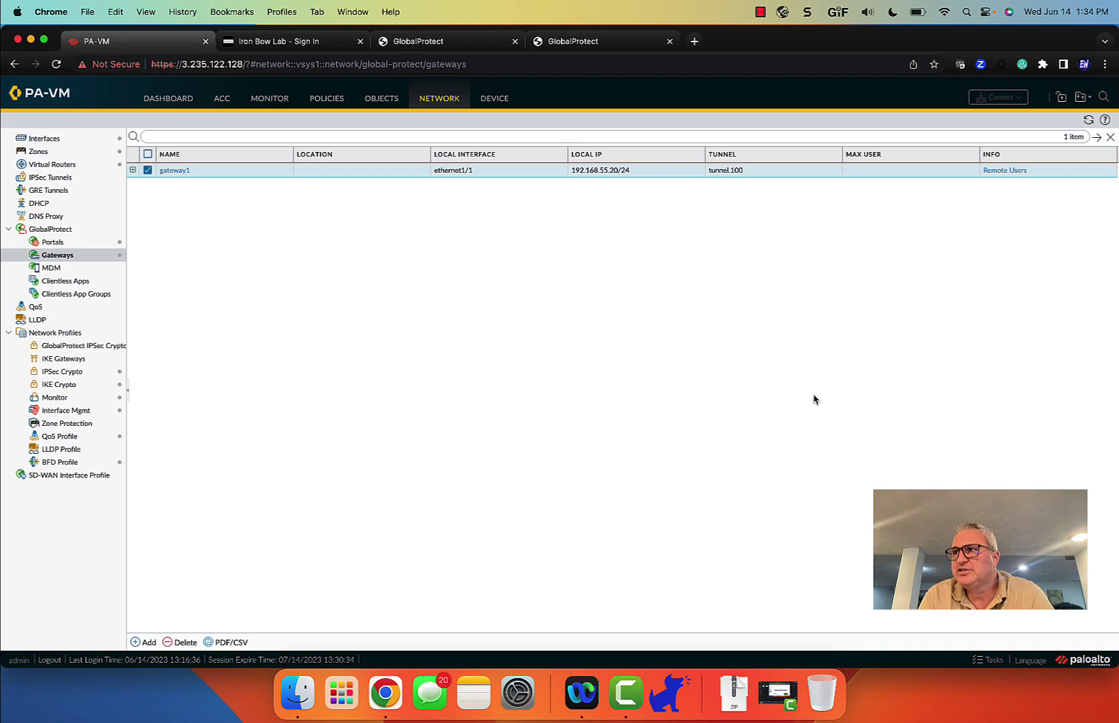